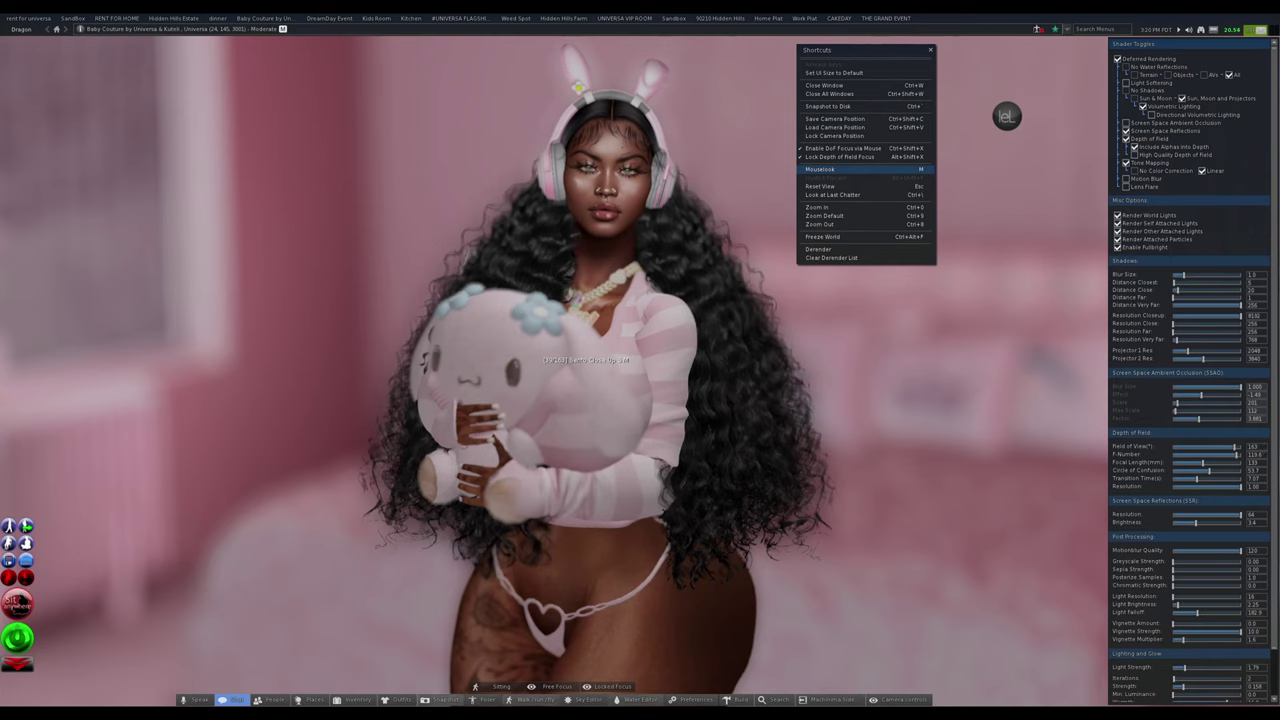
- Set the snapshot to save to disk at 11520x6480 (12K) and show its full-size preview
{"action": "left_click", "coordinate": [445, 699]}
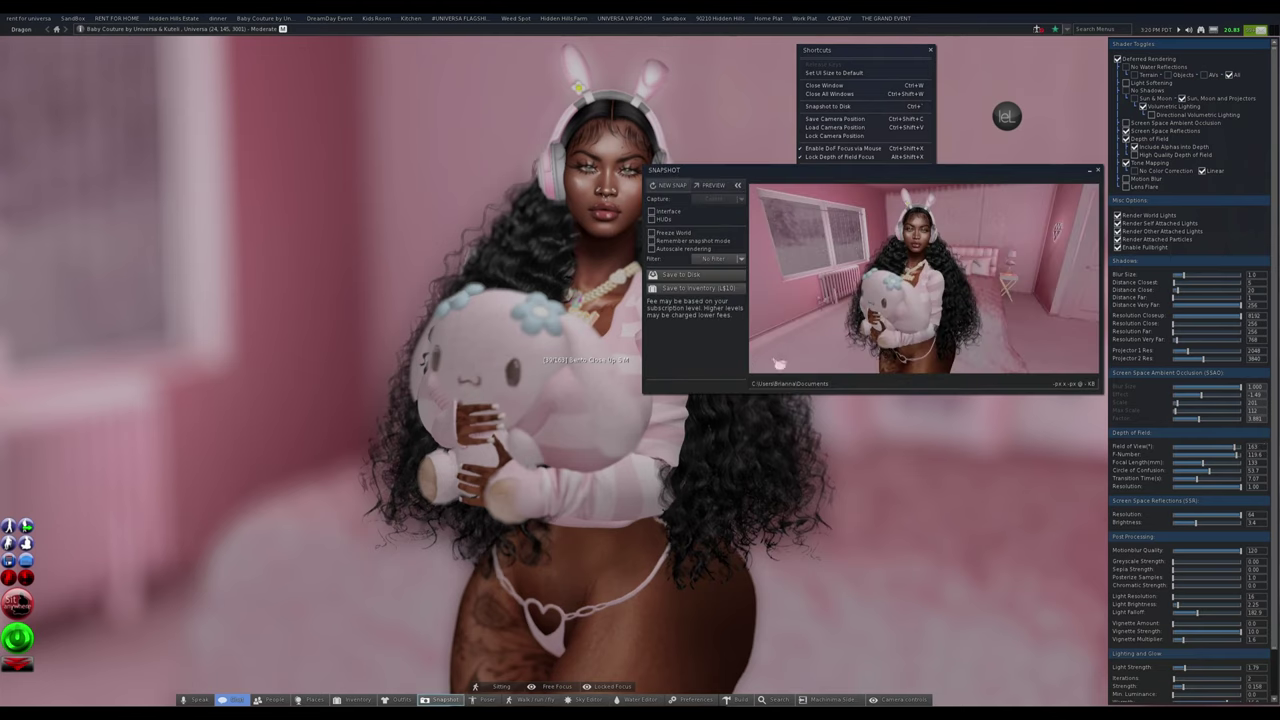
{"action": "left_click", "coordinate": [733, 278]}
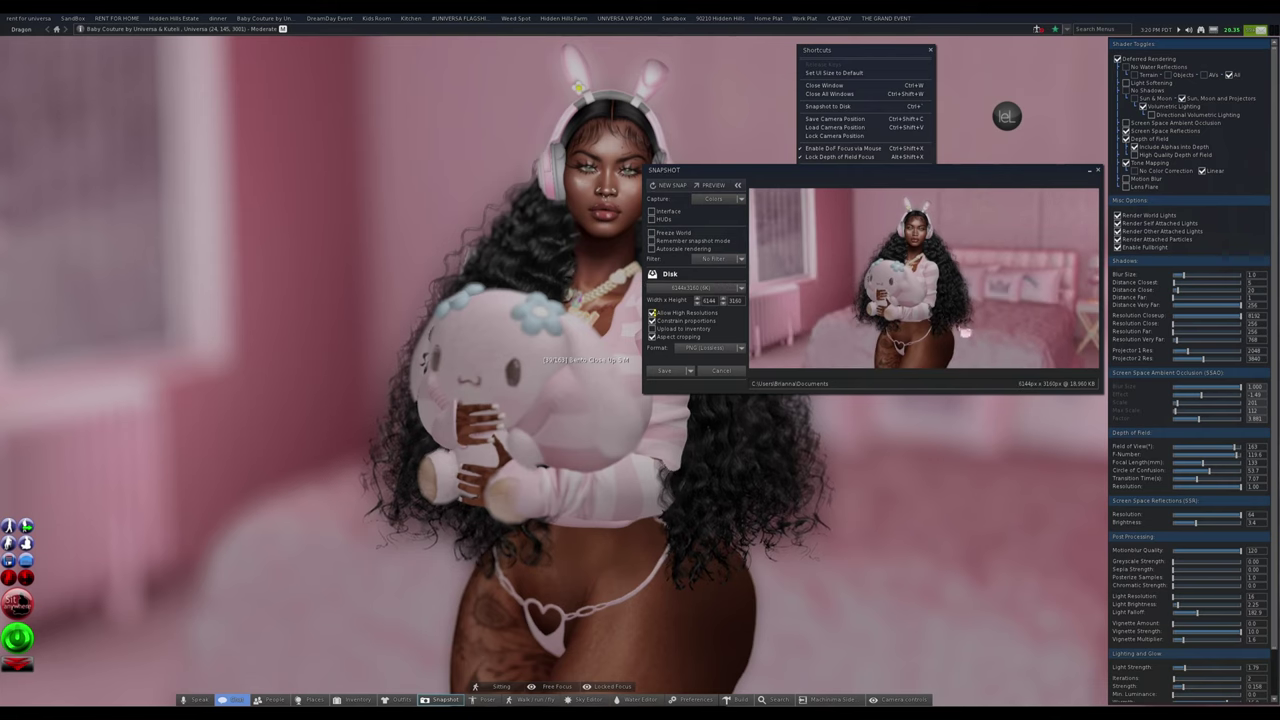
{"action": "left_click", "coordinate": [716, 288]}
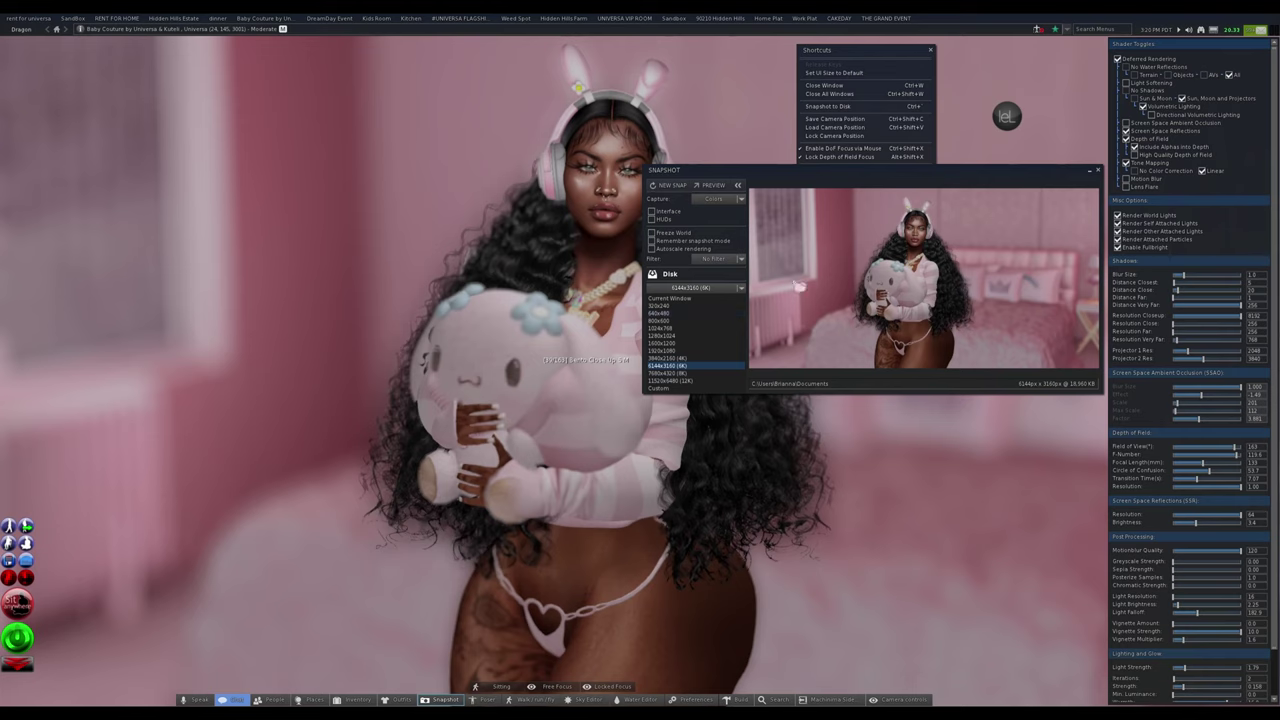
{"action": "left_click", "coordinate": [737, 287]}
{"action": "left_click", "coordinate": [737, 287]}
{"action": "left_click", "coordinate": [694, 381]}
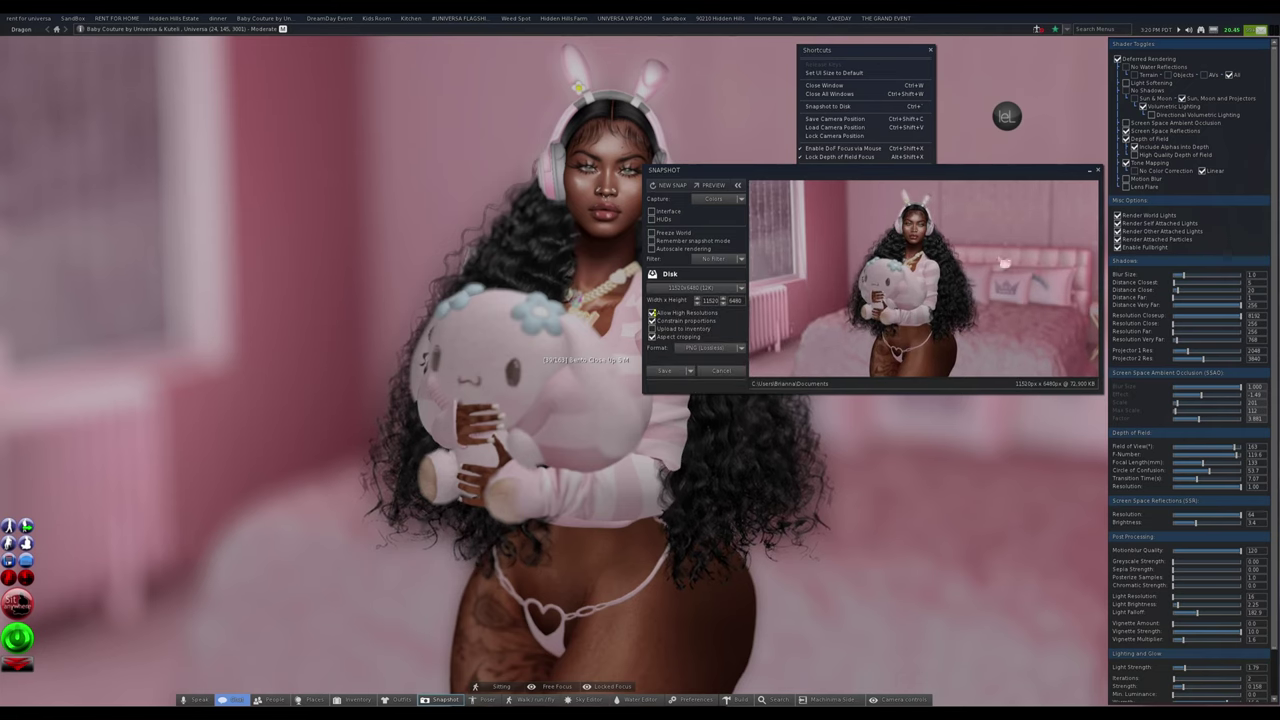
{"action": "left_click", "coordinate": [712, 185]}
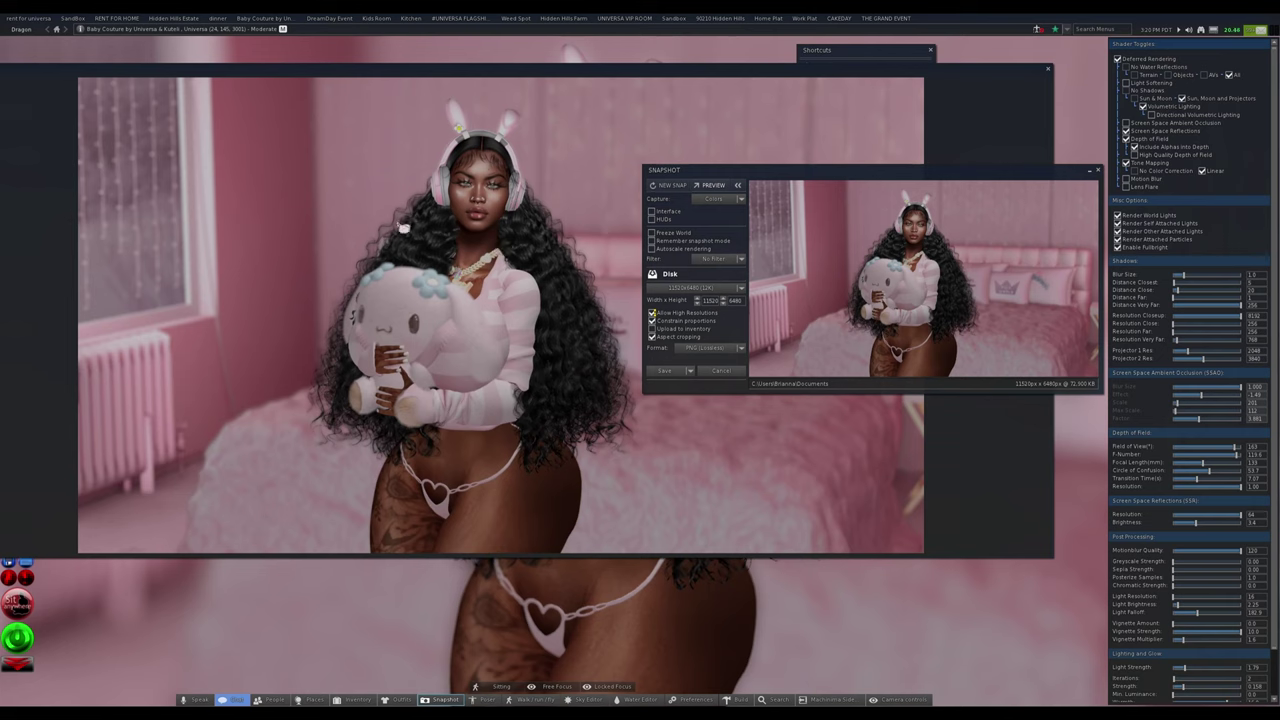
- Switch the snapshot size to 3840x2160 (4K), then back to 11520x6480 (12K)
{"action": "left_click_drag", "start_coordinate": [760, 231], "coordinate": [814, 426]}
{"action": "left_click", "coordinate": [765, 484]}
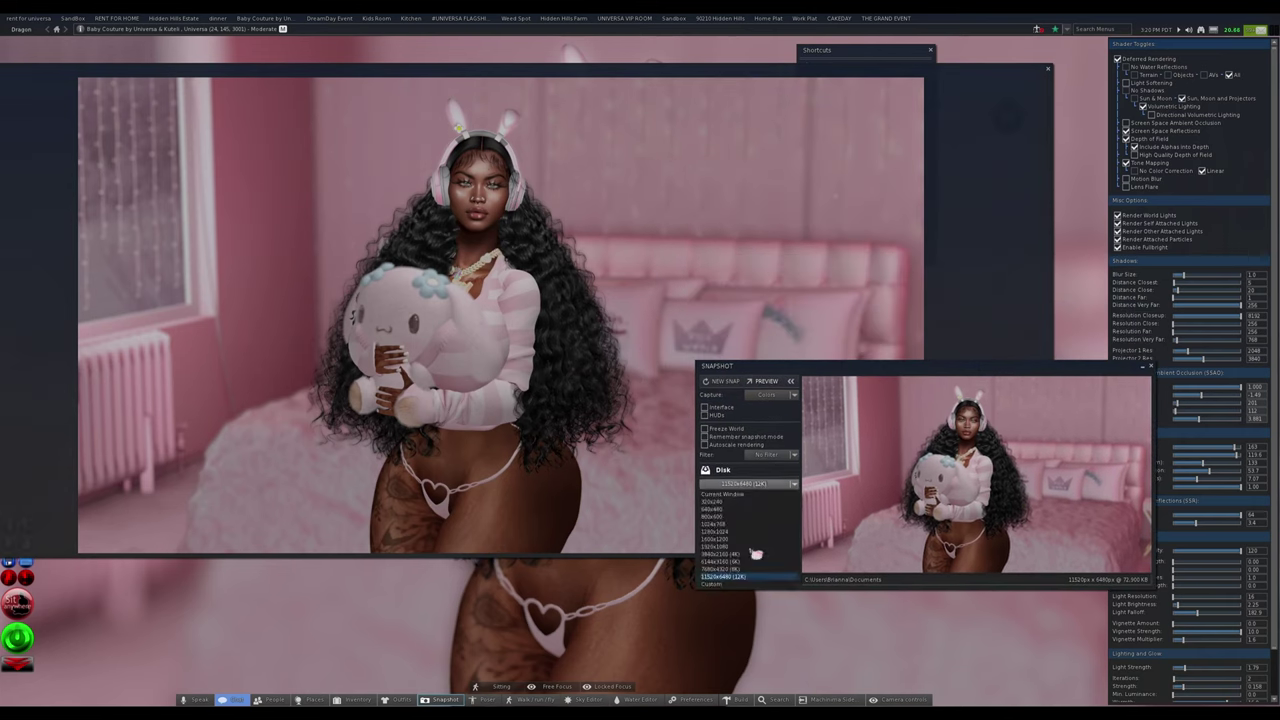
{"action": "left_click", "coordinate": [756, 554]}
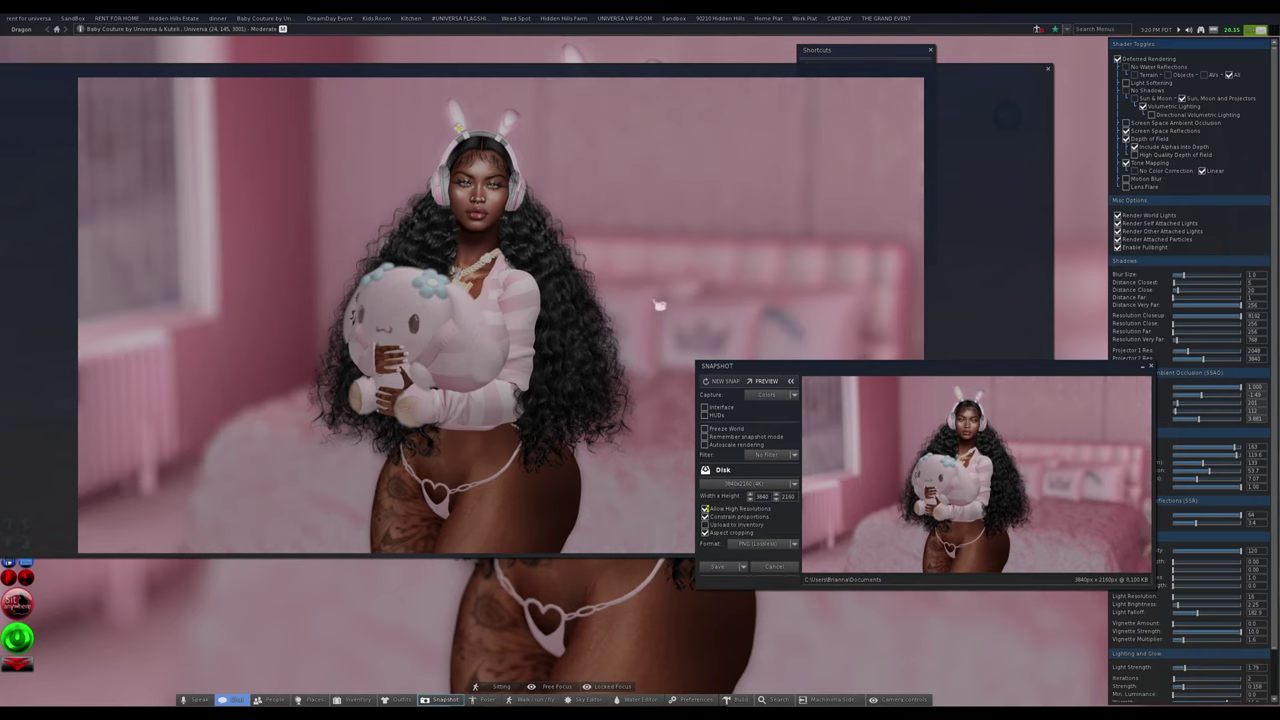
{"action": "left_click", "coordinate": [752, 484]}
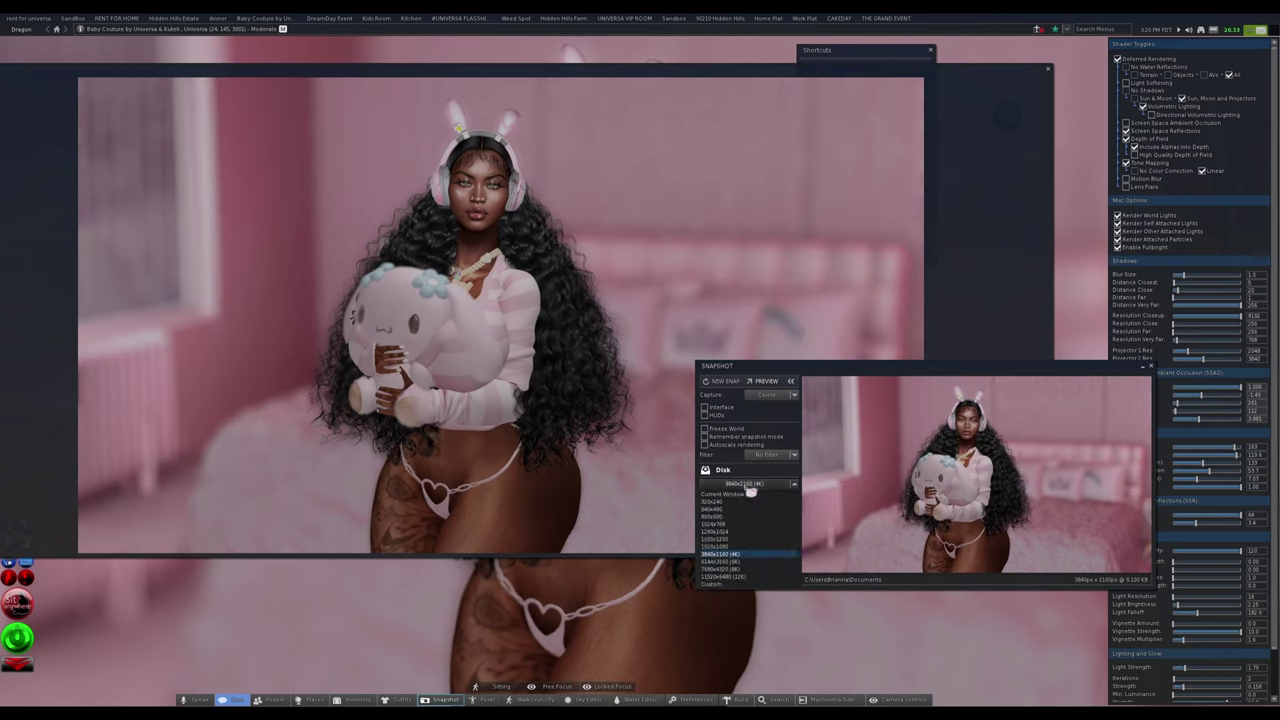
{"action": "left_click", "coordinate": [770, 577]}
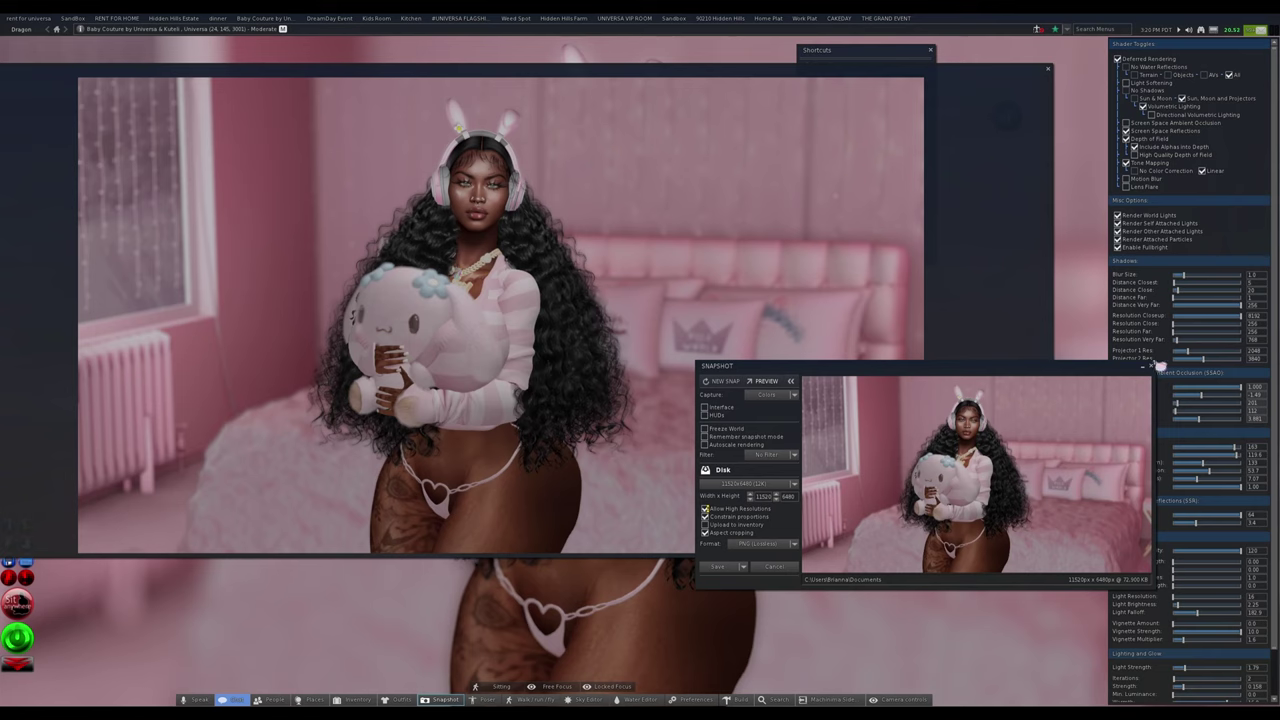
- Slightly increase the depth-of-field focal length and refresh the snapshot preview
{"action": "left_click_drag", "start_coordinate": [1104, 368], "coordinate": [966, 428]}
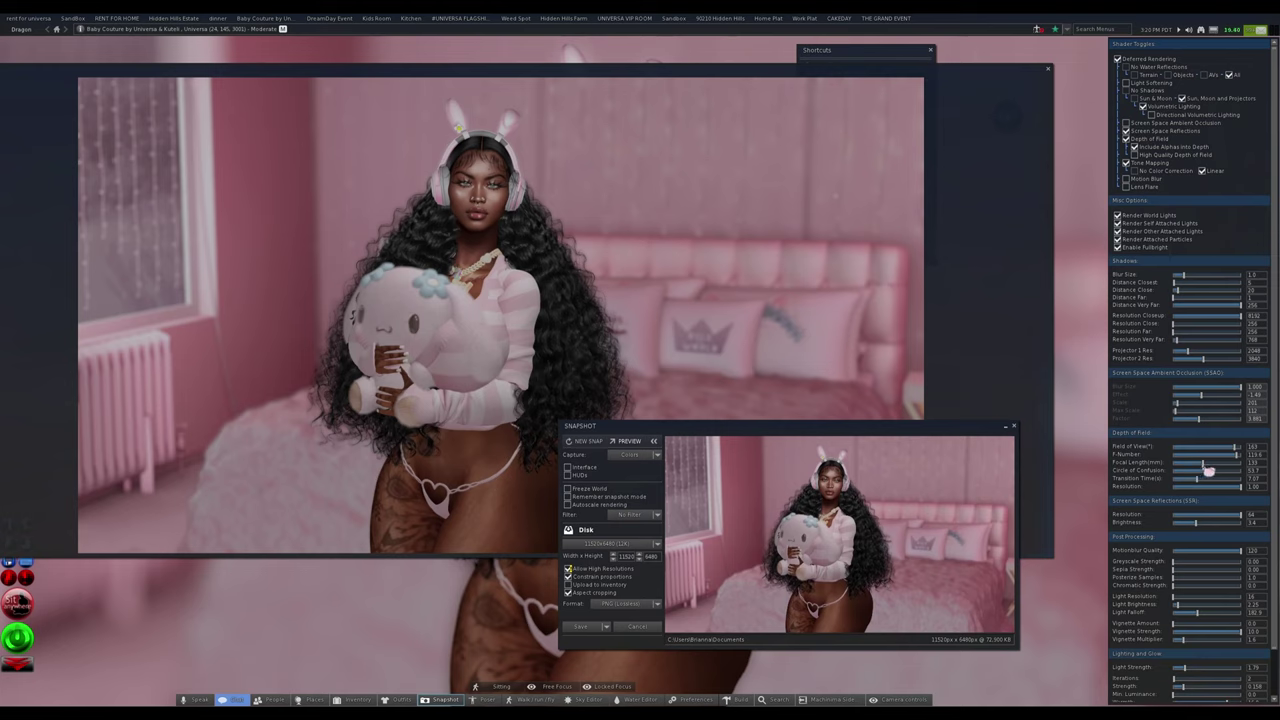
{"action": "left_click_drag", "start_coordinate": [1220, 468], "coordinate": [1224, 468]}
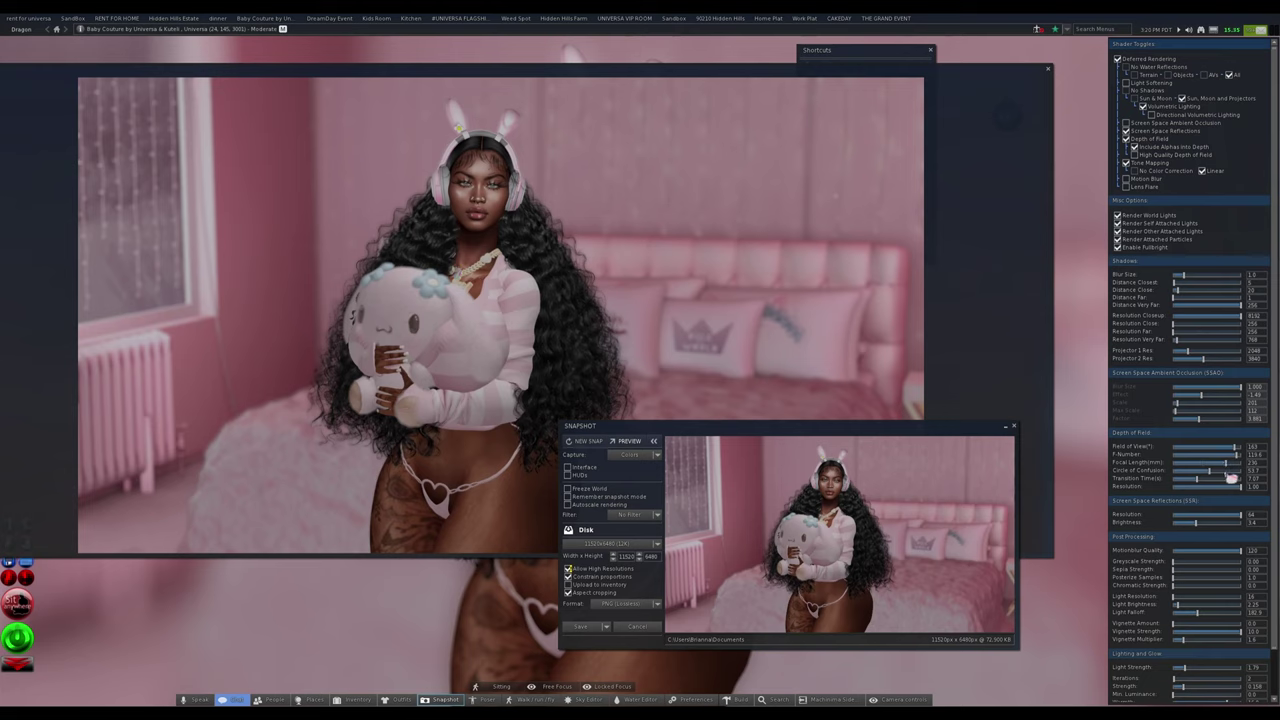
{"action": "left_click", "coordinate": [590, 441]}
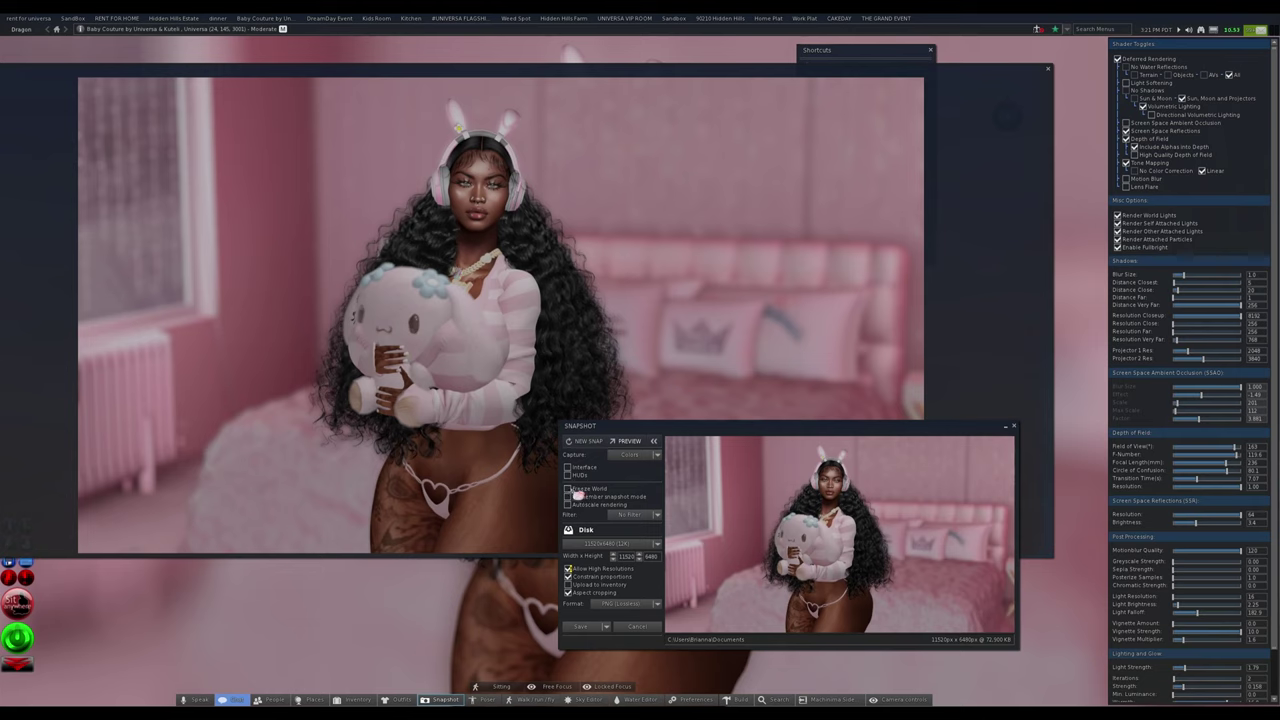
- Freeze the world and close the large snapshot preview
{"action": "left_click", "coordinate": [575, 490]}
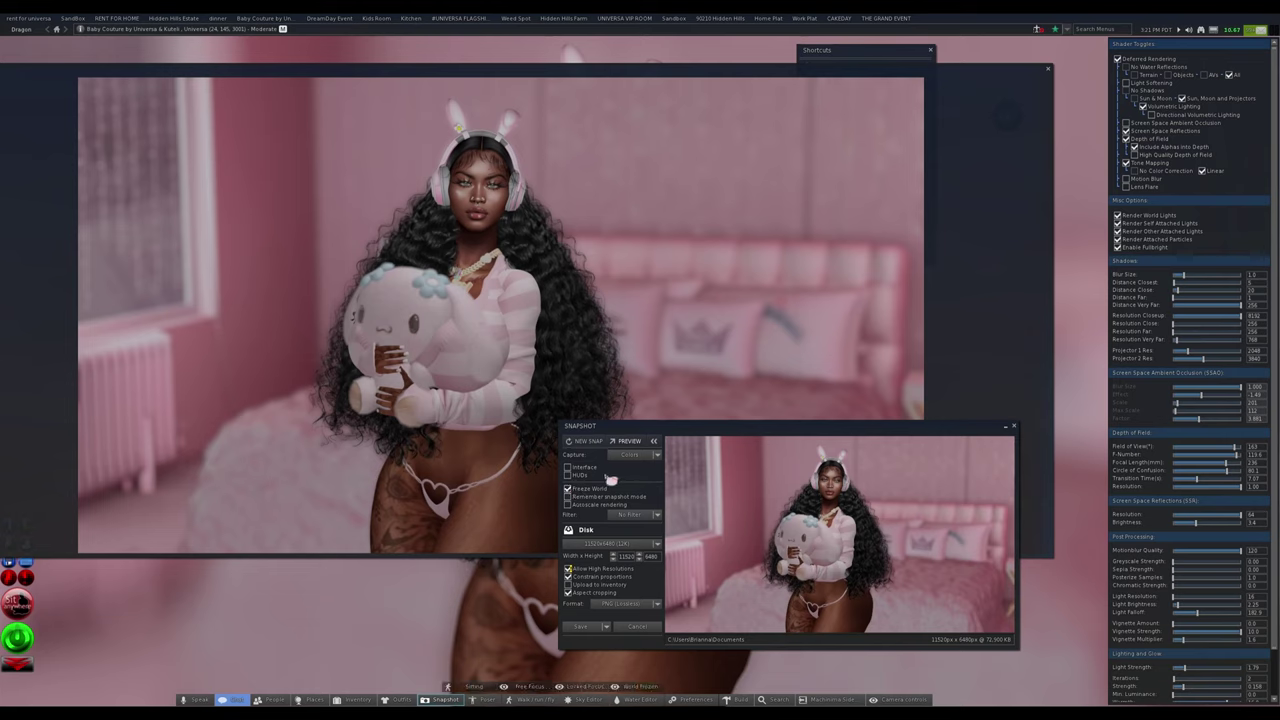
{"action": "left_click", "coordinate": [880, 51]}
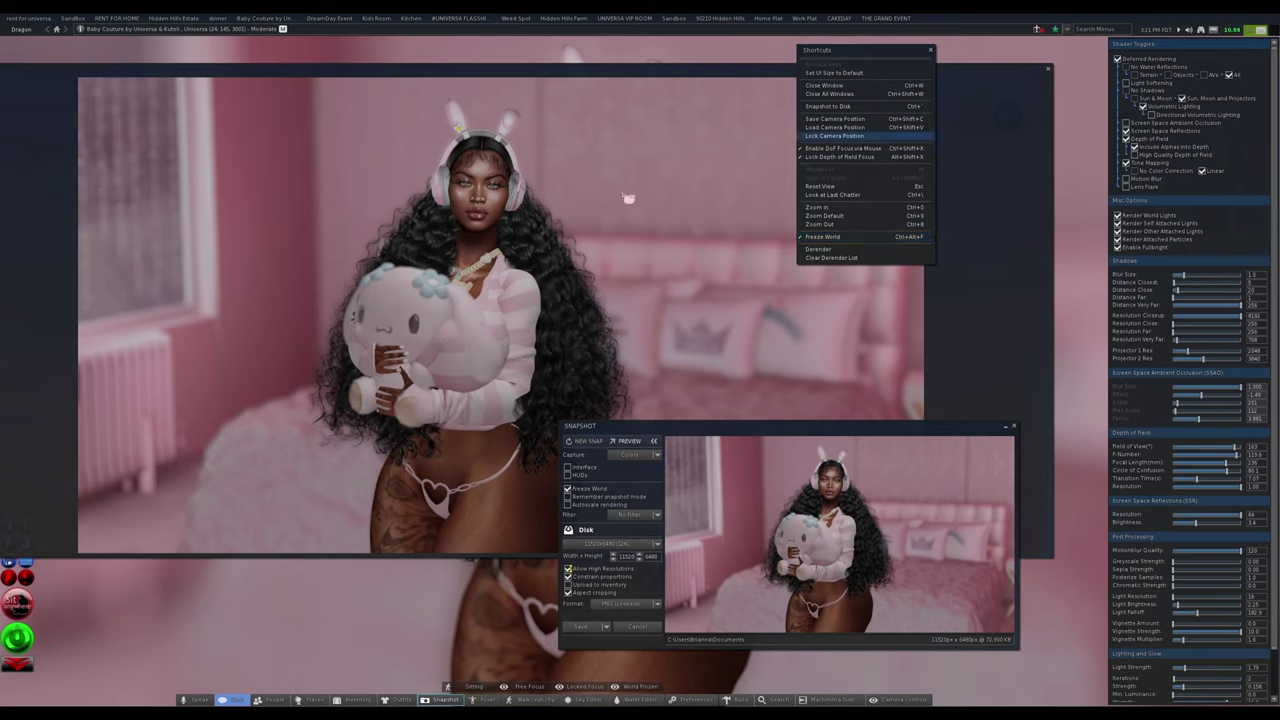
{"action": "left_click", "coordinate": [1052, 71]}
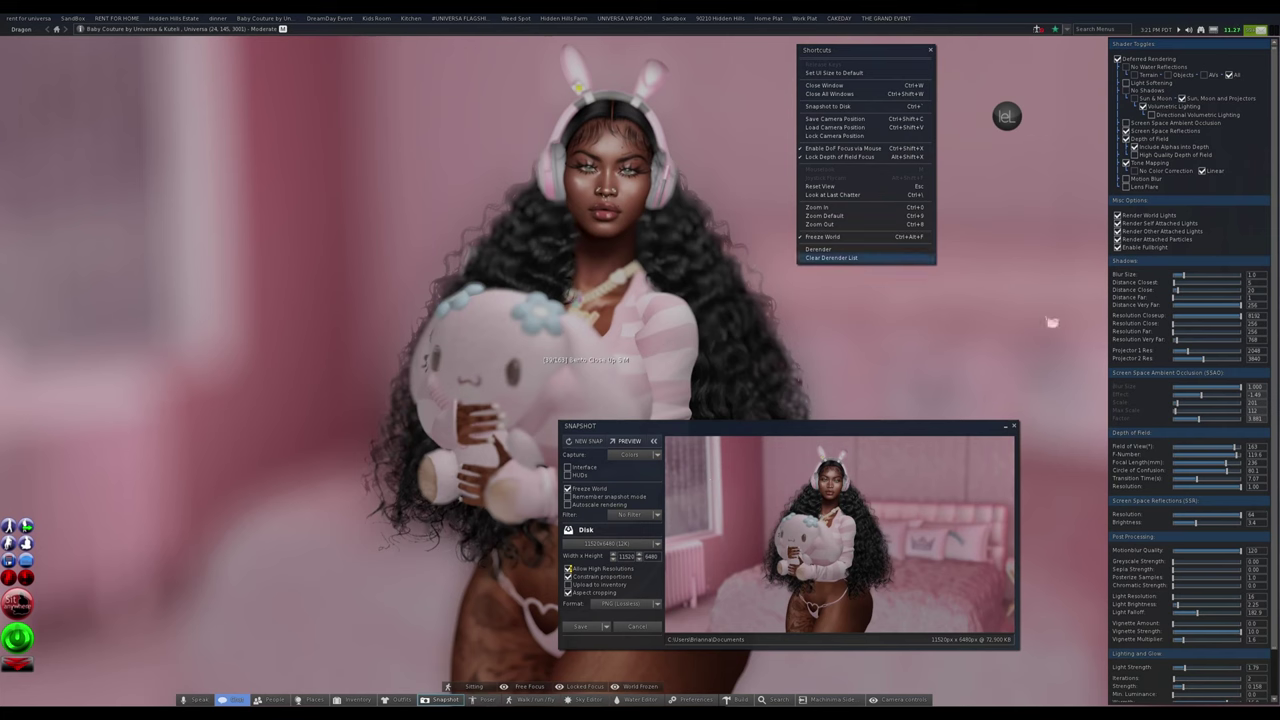
- Enable Include Alphas into Depth and unfreeze the world
{"action": "left_click", "coordinate": [1133, 146]}
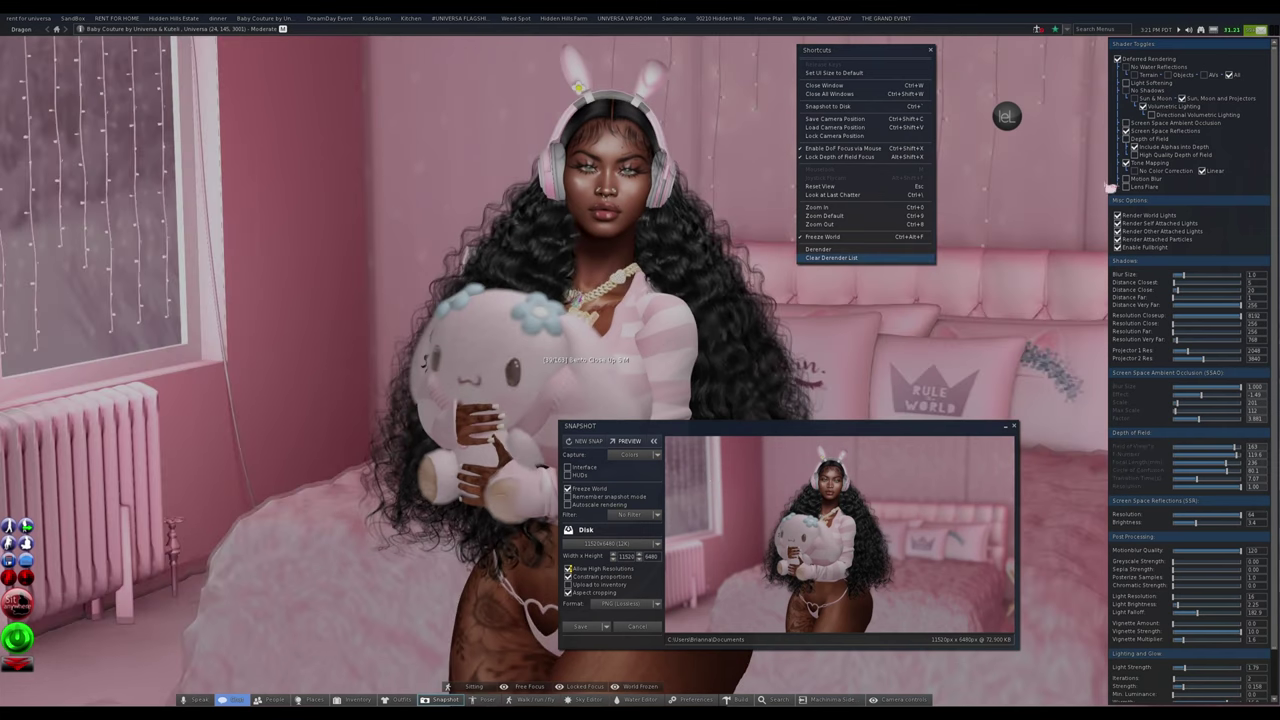
{"action": "left_click_drag", "start_coordinate": [814, 432], "coordinate": [873, 332]}
{"action": "left_click", "coordinate": [623, 385]}
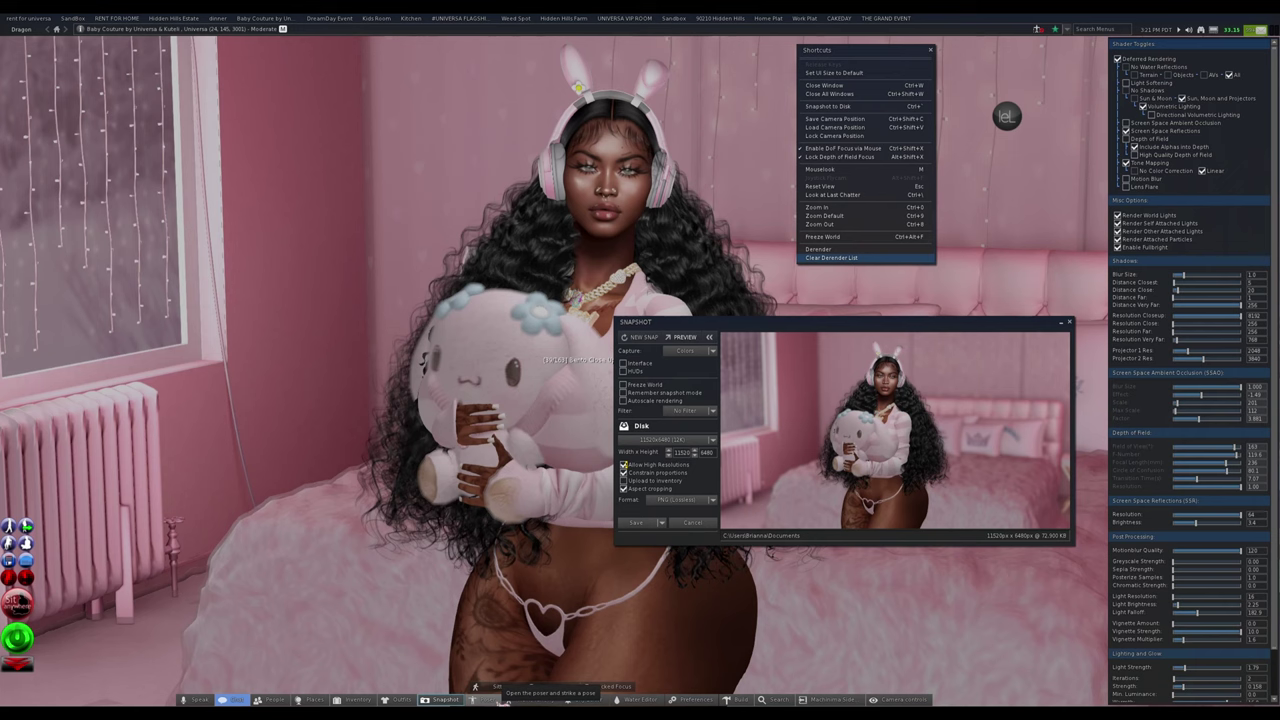
- Open the Poser, move it and the Snapshot floater aside, and start posing the avatar
{"action": "left_click", "coordinate": [490, 700]}
{"action": "left_click_drag", "start_coordinate": [505, 266], "coordinate": [80, 145]}
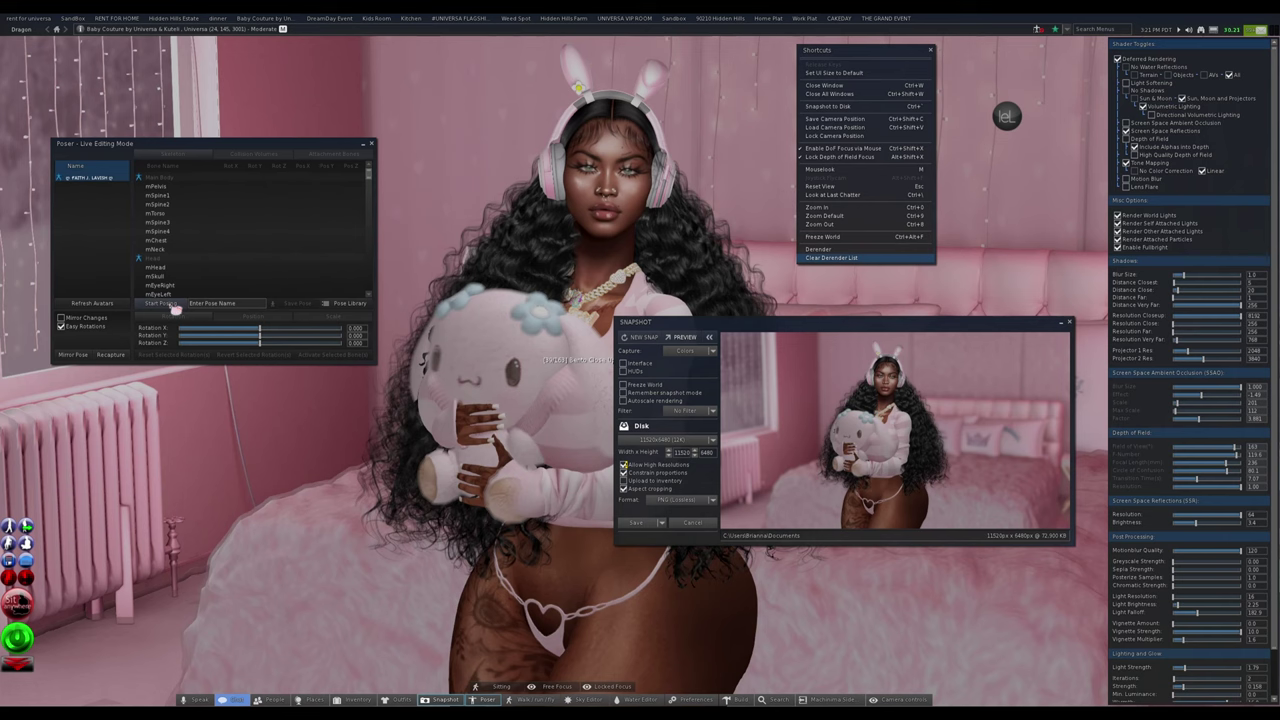
{"action": "left_click_drag", "start_coordinate": [666, 335], "coordinate": [665, 457]}
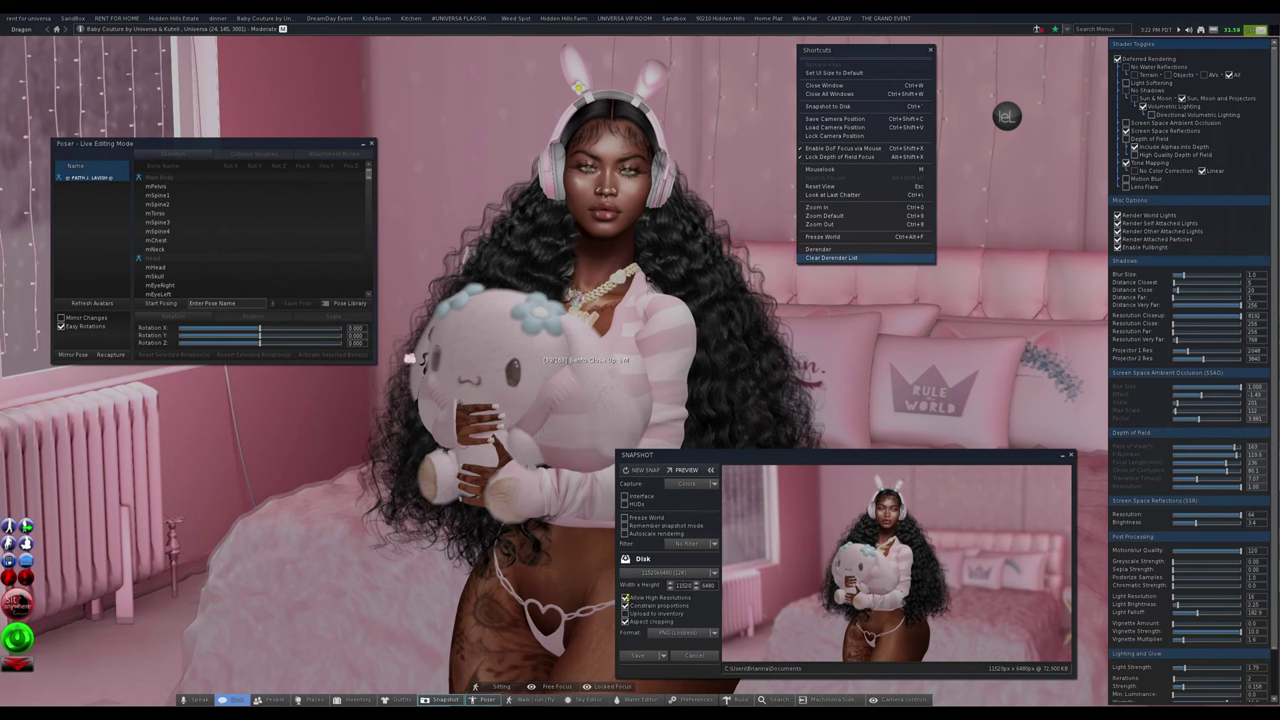
{"action": "left_click", "coordinate": [160, 303]}
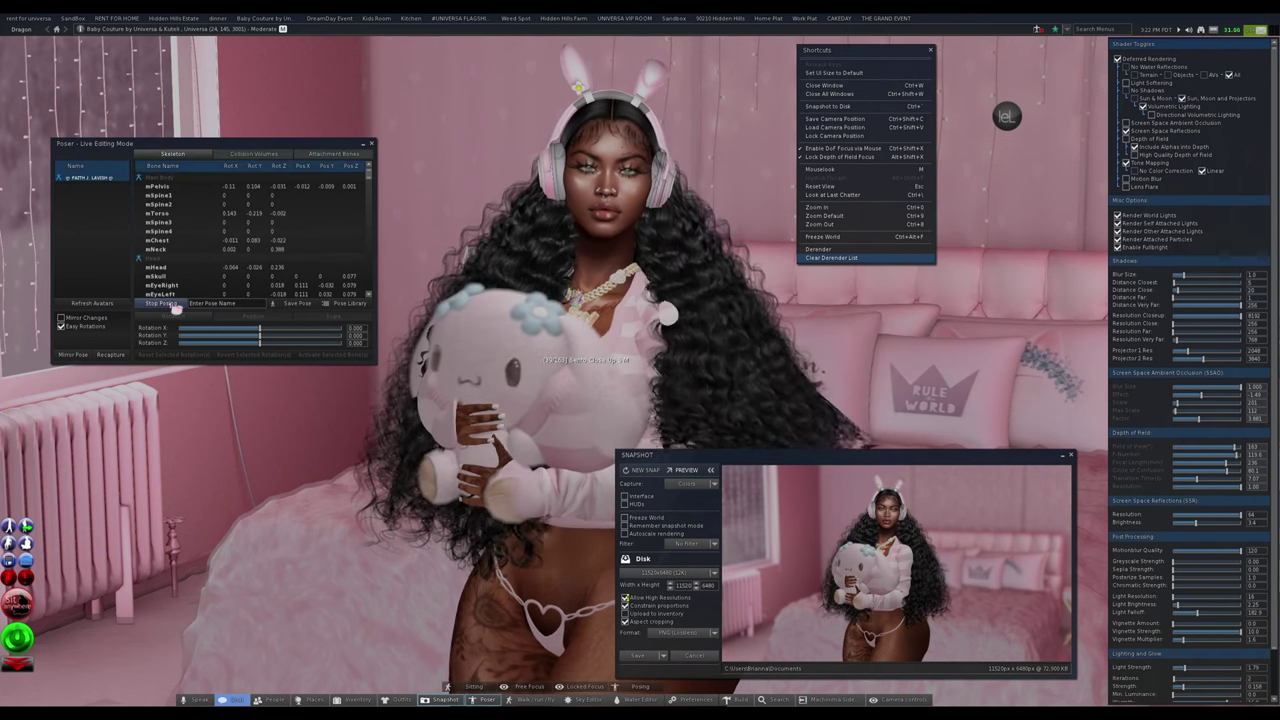
- Tilt the avatar's mHead bone, reset it to zero, then tilt it very slightly
{"action": "left_click", "coordinate": [204, 273]}
{"action": "left_click_drag", "start_coordinate": [285, 330], "coordinate": [265, 346]}
{"action": "left_click", "coordinate": [150, 357]}
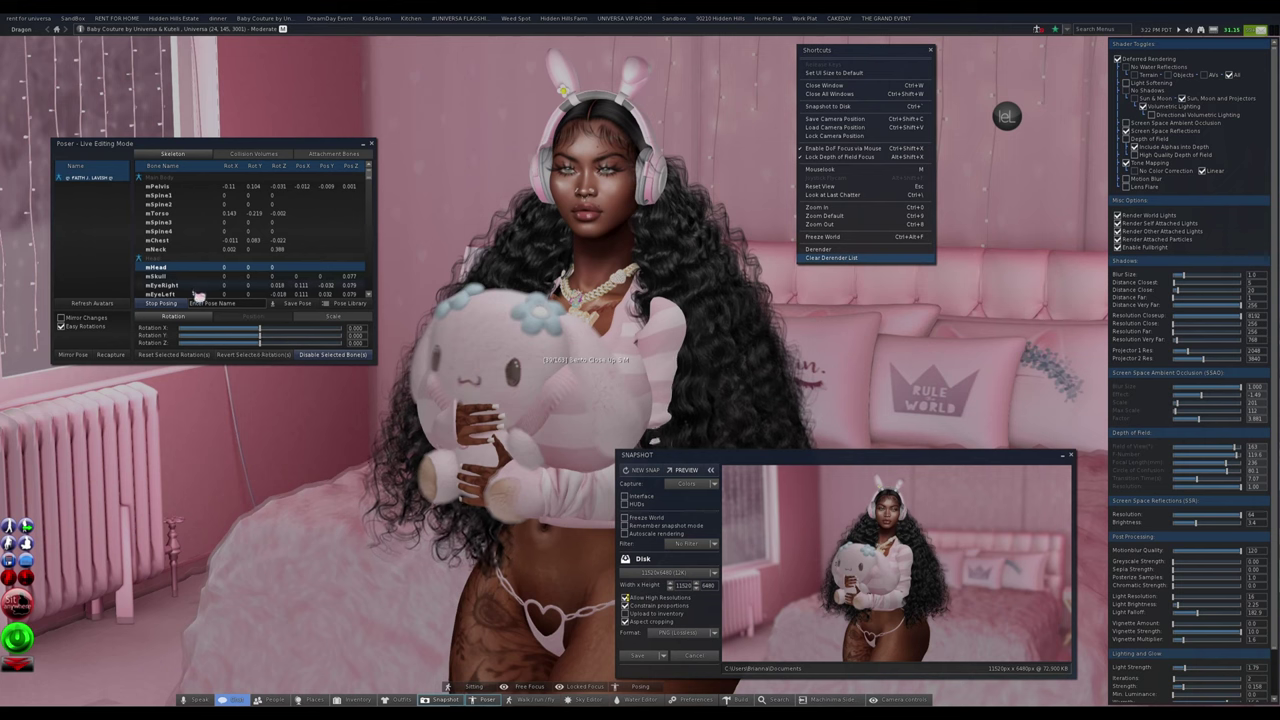
{"action": "left_click_drag", "start_coordinate": [268, 338], "coordinate": [271, 350]}
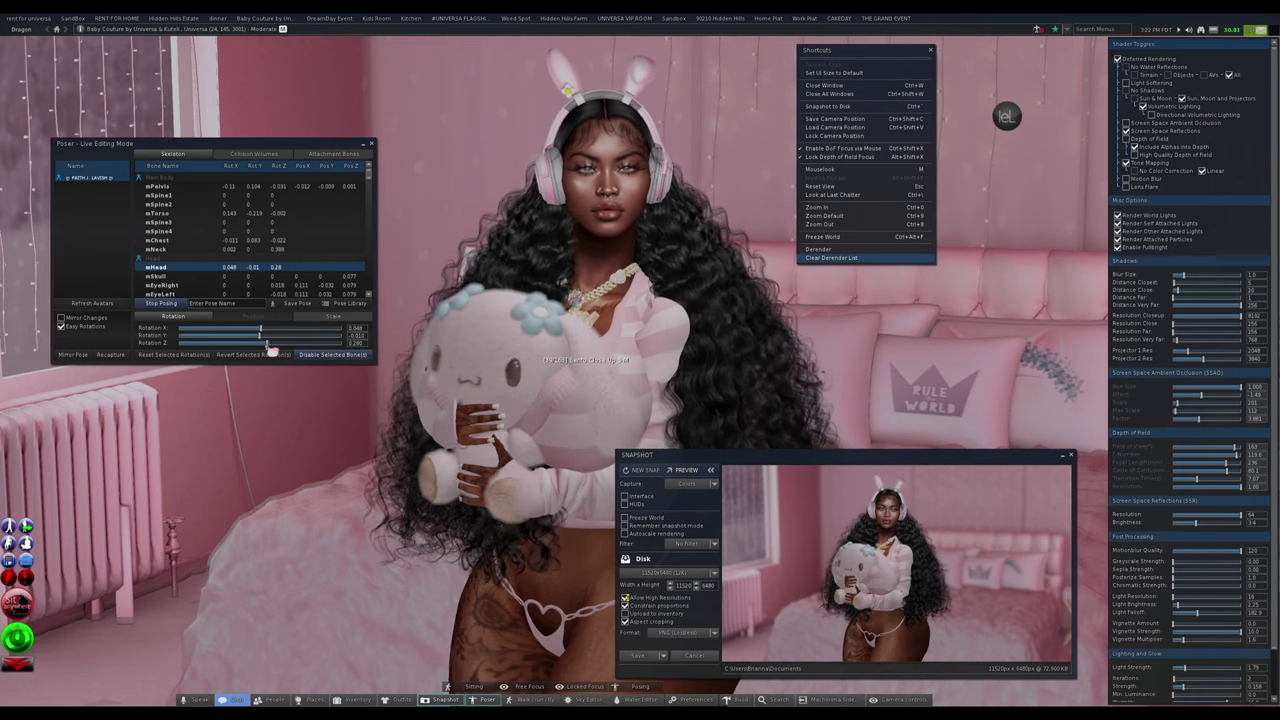
- Lean the torso slightly via mSpine1 and mSpine2, then bring up the snapshot preview
{"action": "left_click", "coordinate": [190, 195]}
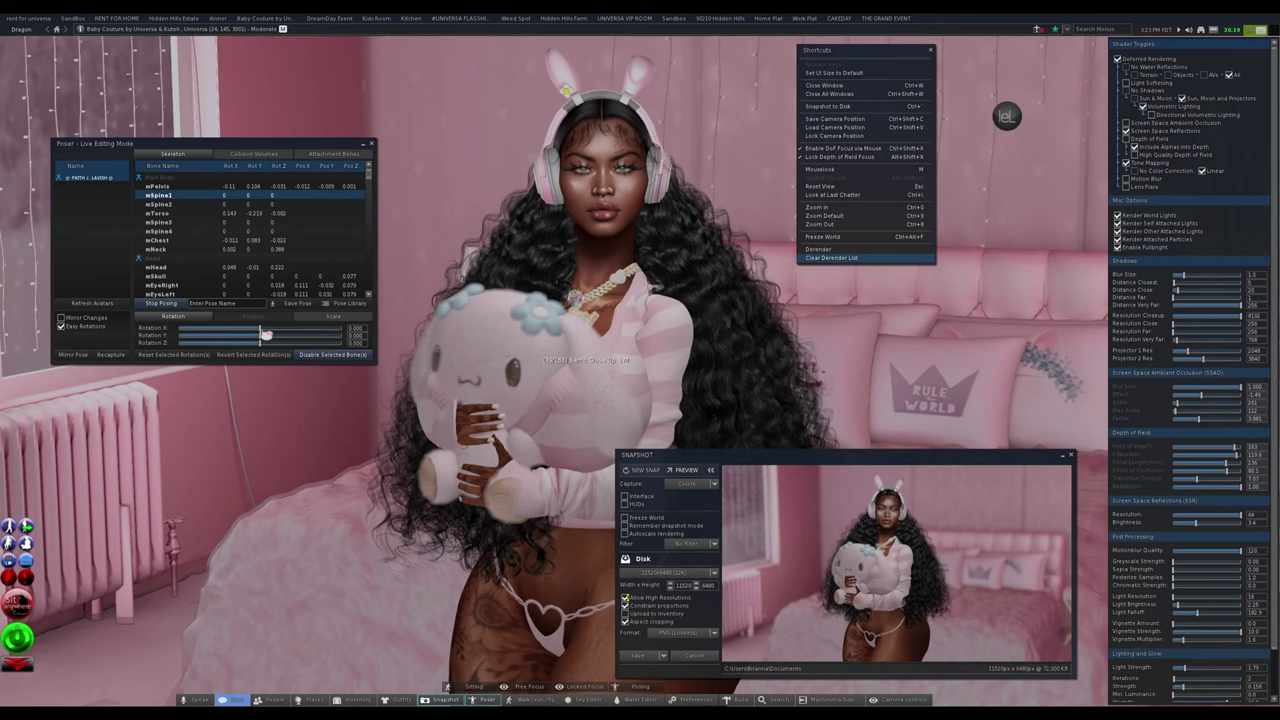
{"action": "left_click_drag", "start_coordinate": [265, 333], "coordinate": [267, 335]}
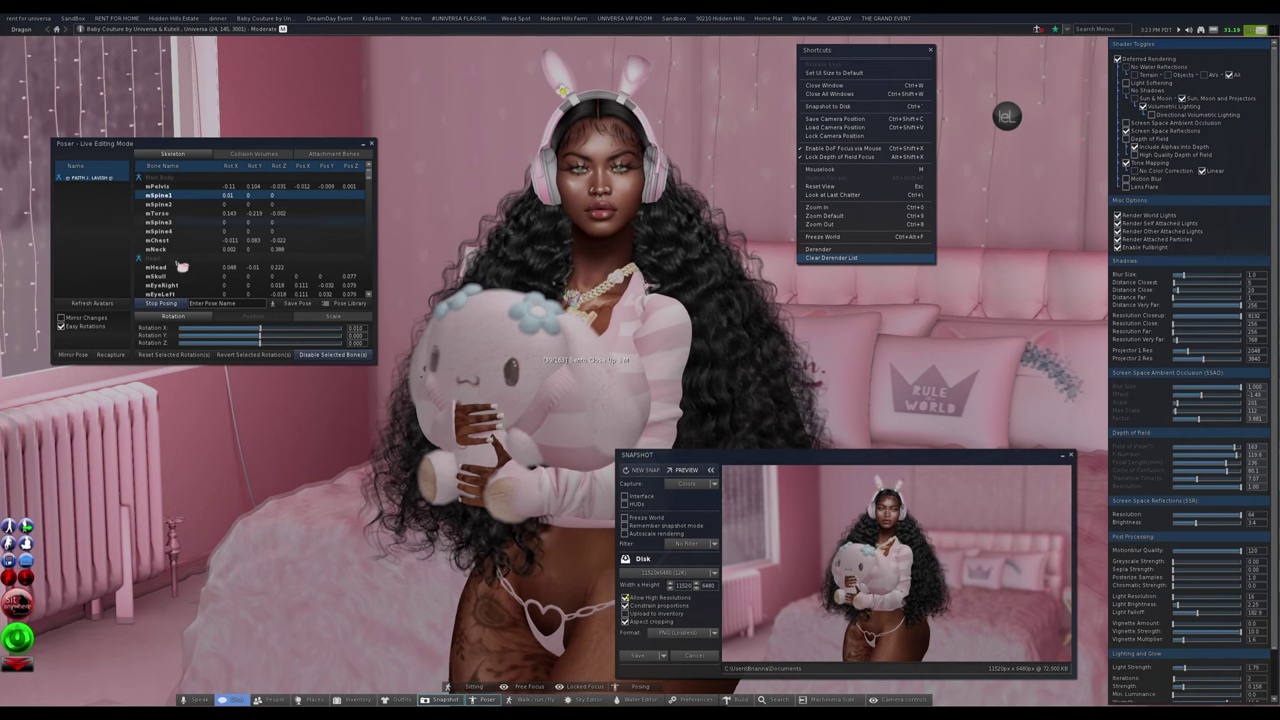
{"action": "left_click", "coordinate": [214, 204]}
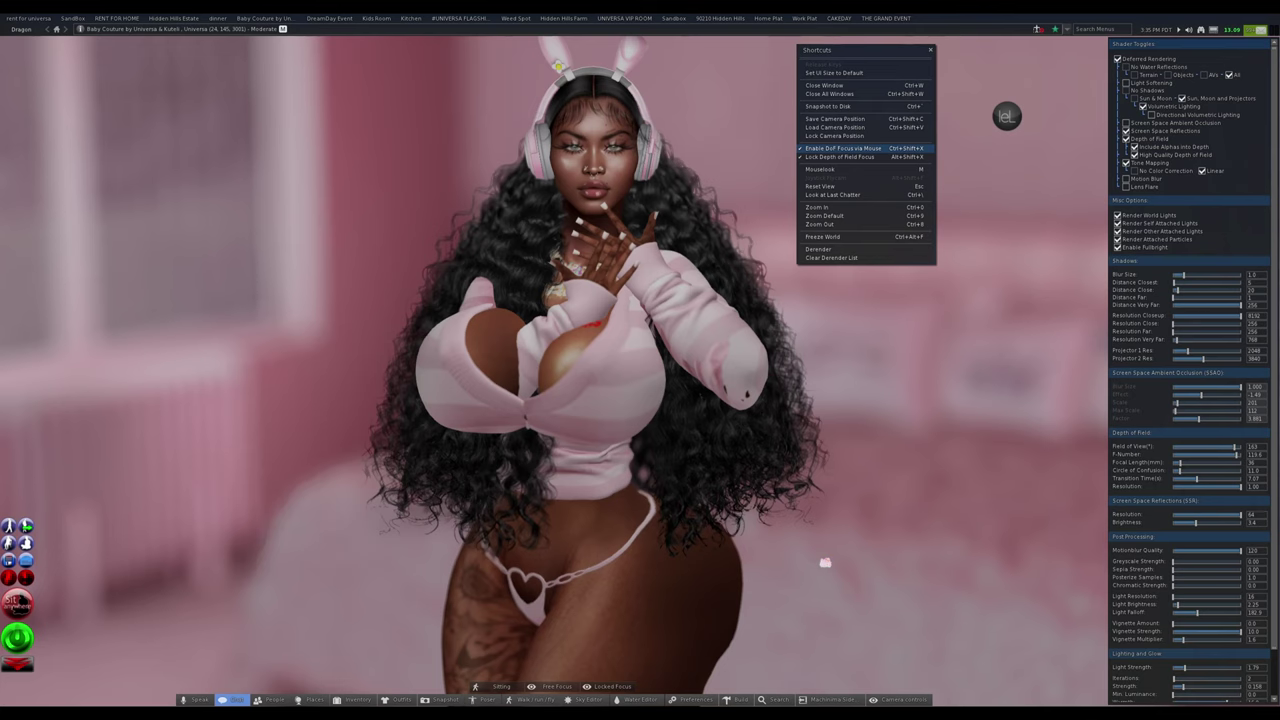
{"action": "key", "text": "ctrl+shift+s"}
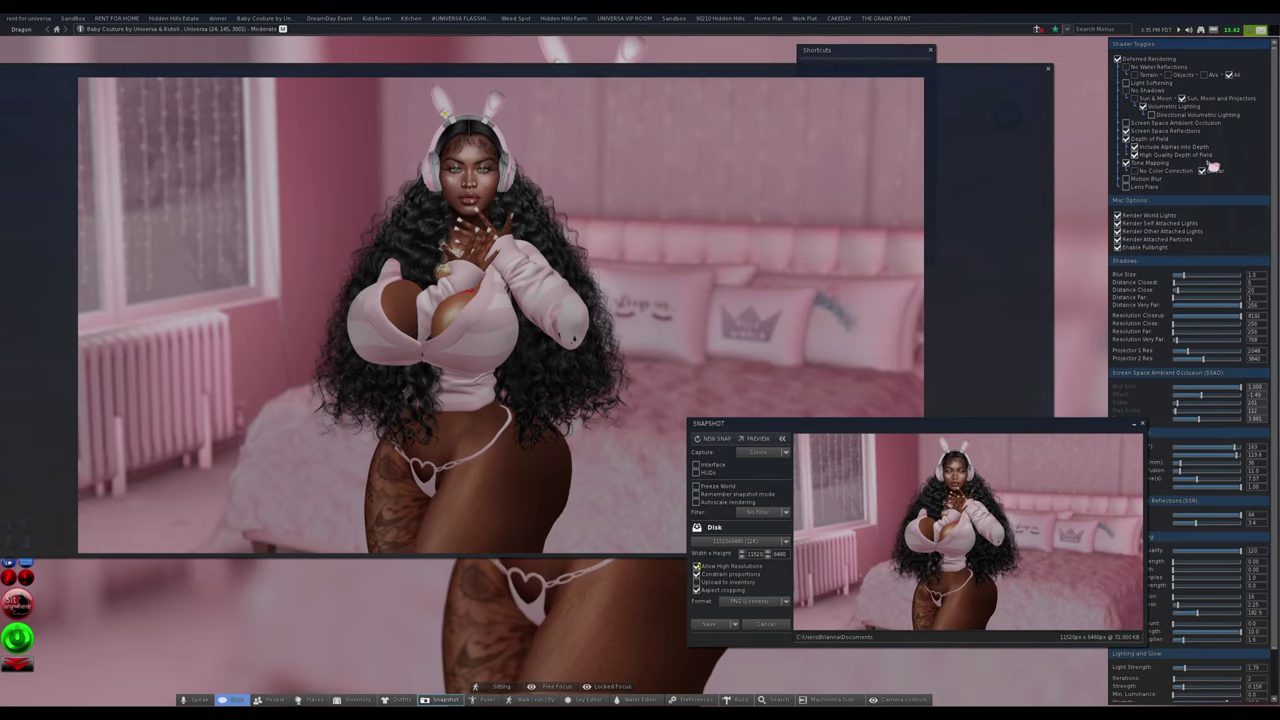